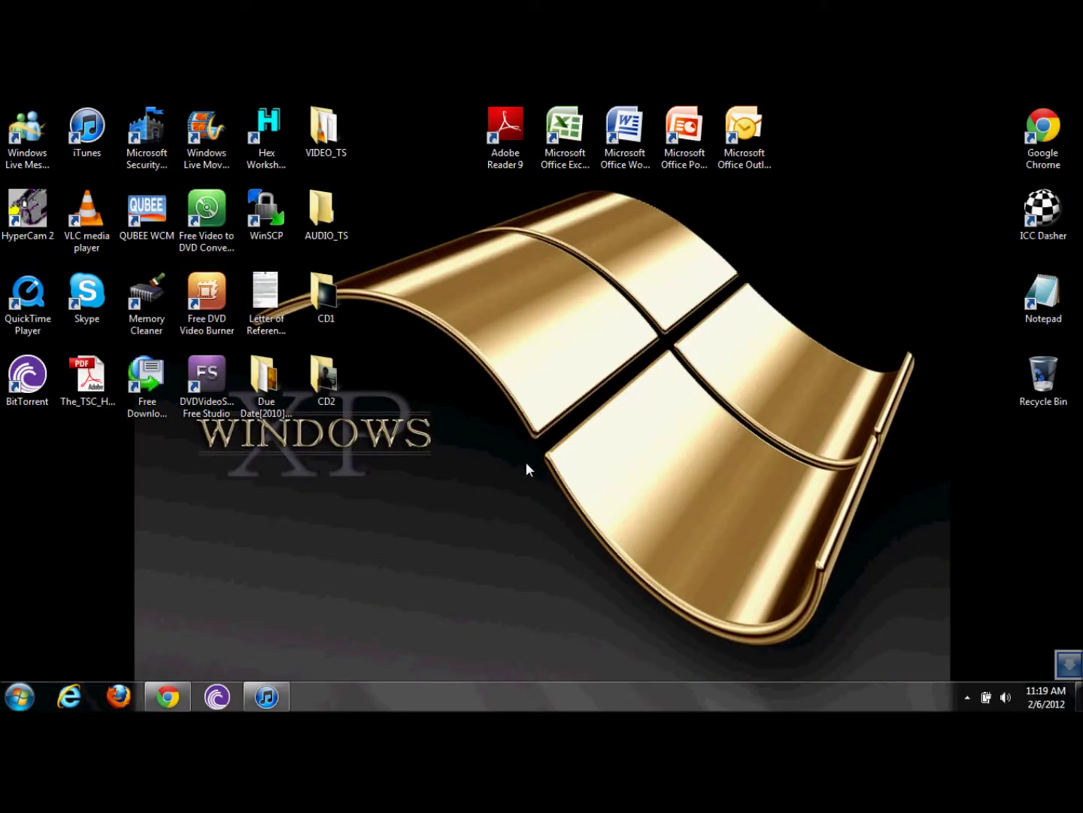
Step: Delete the stalled 5% redsn0w zip download, close Free Download Manager, and return to the browser
double_click(166, 375)
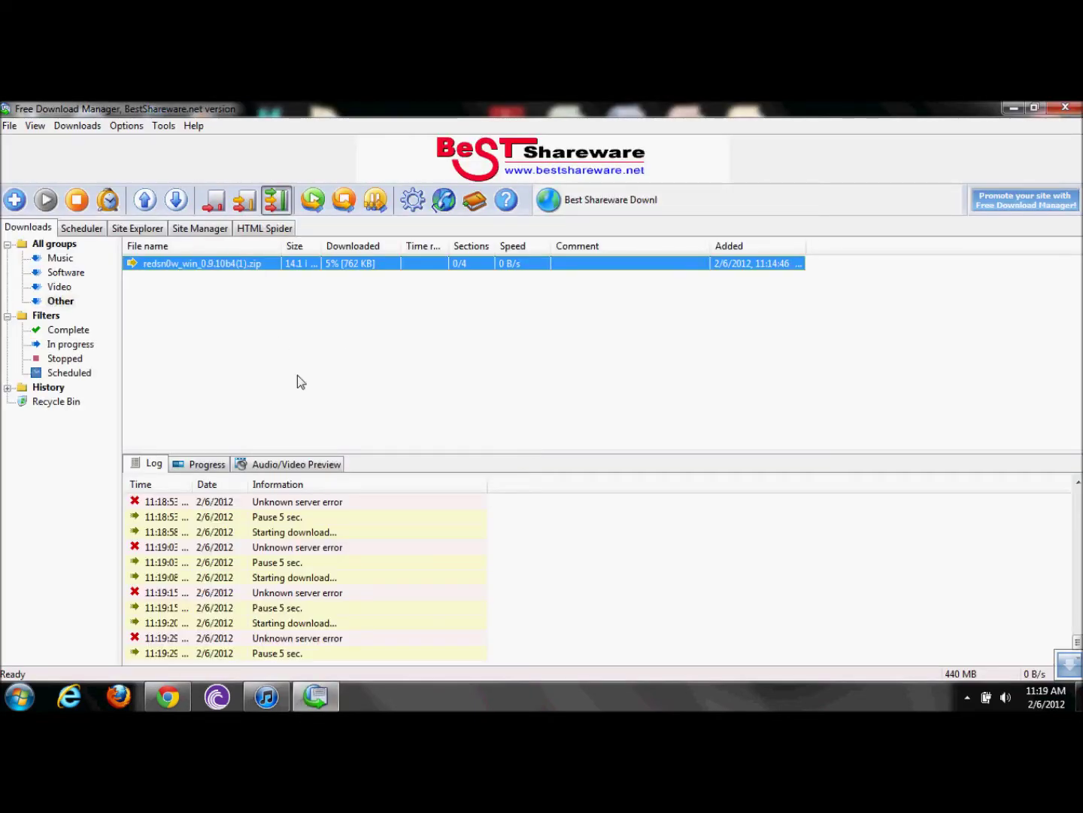
key(Delete)
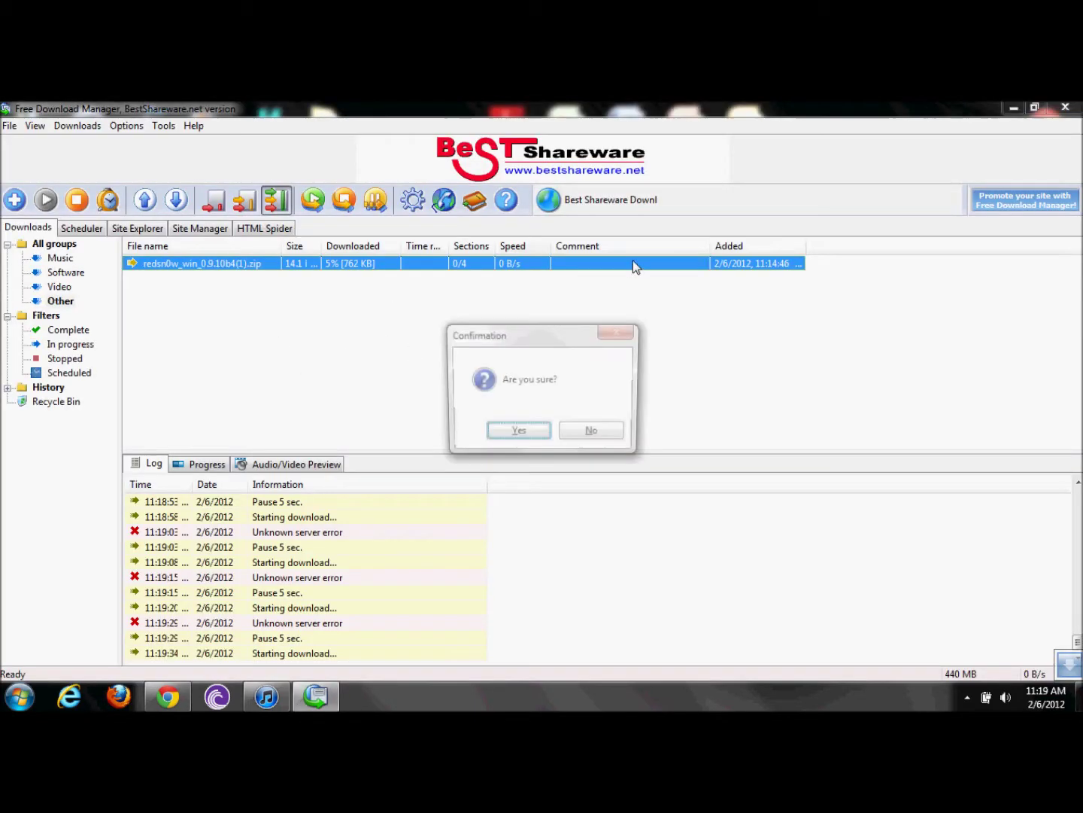
key(Return)
click(1065, 107)
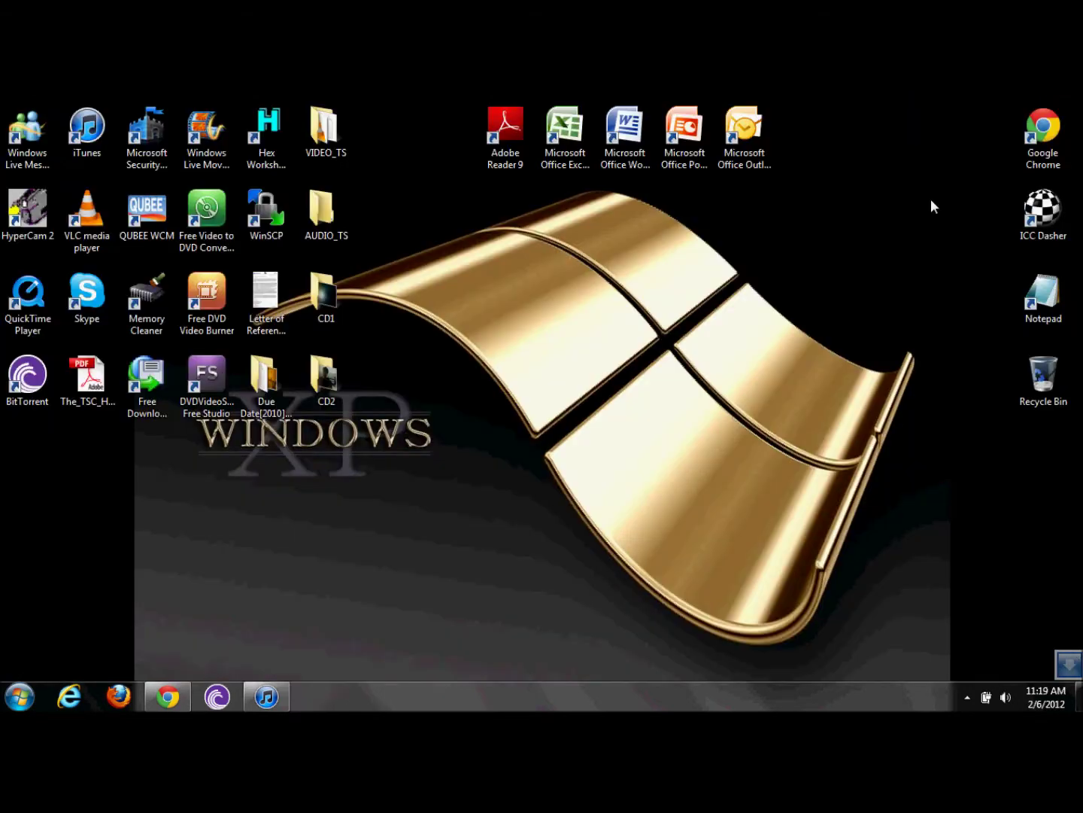
click(168, 695)
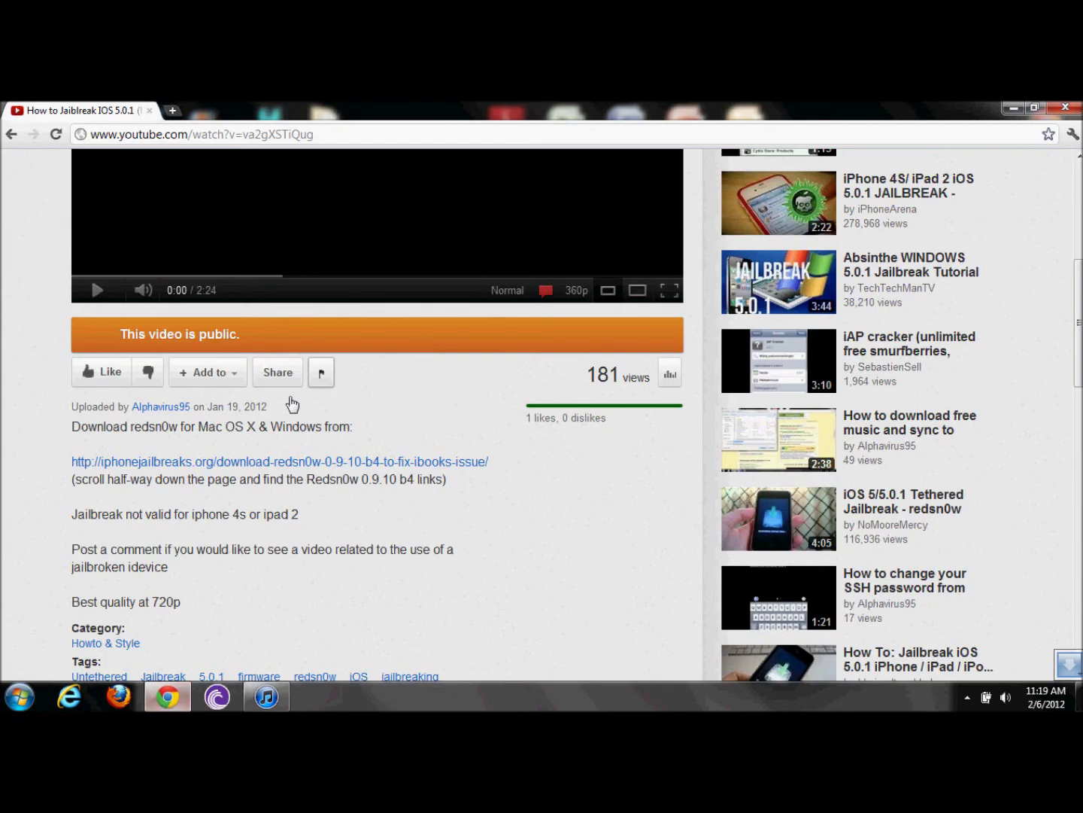
Step: Follow the iphonejailbreaks.org link in the jailbreak video's description to the redsn0w download page
click(173, 113)
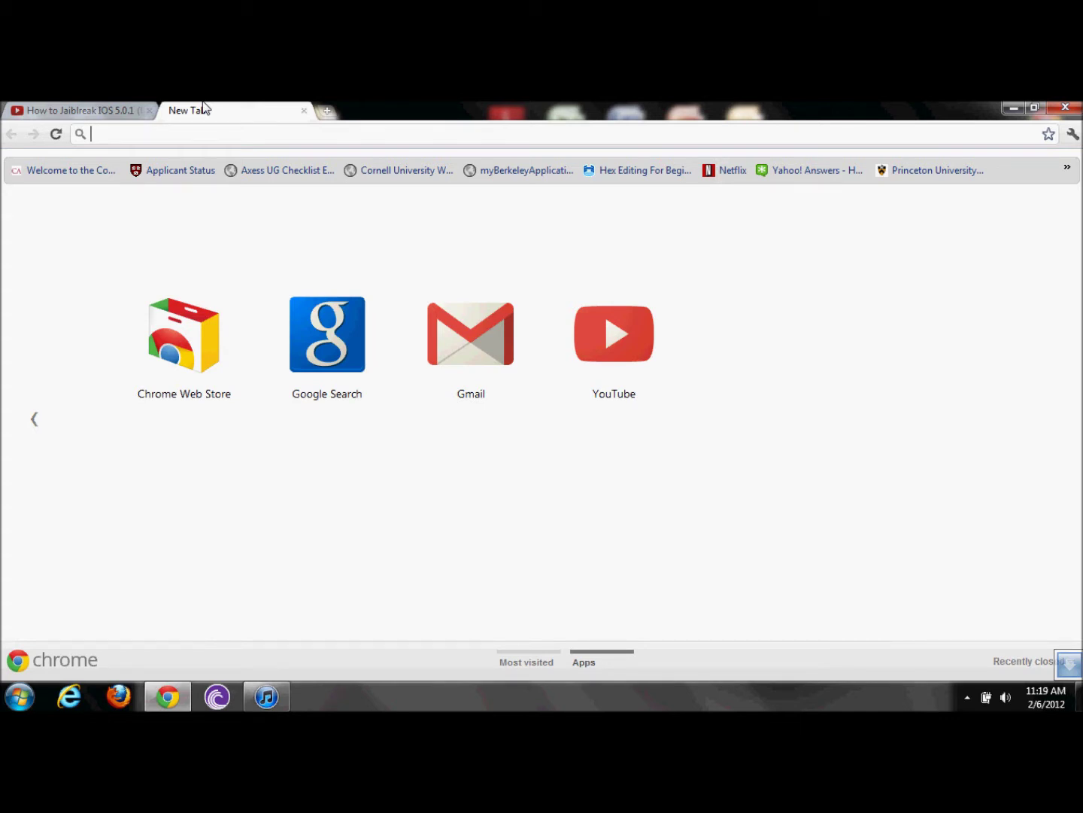
click(304, 110)
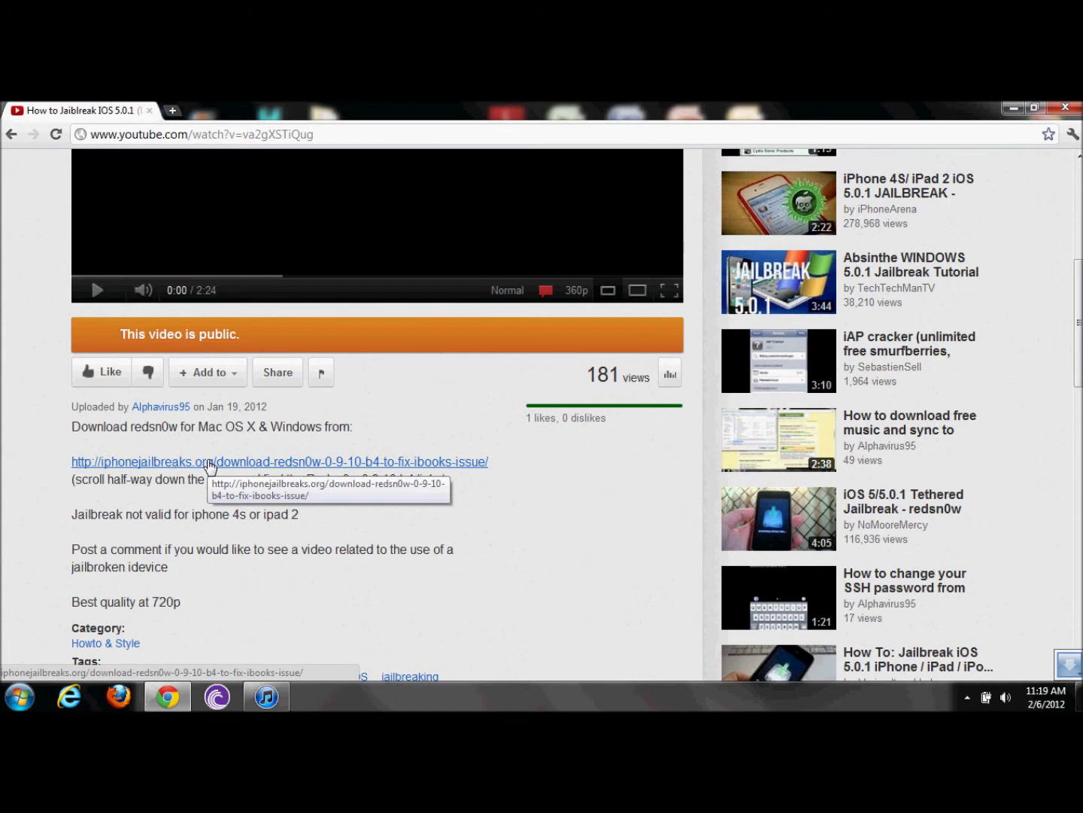
click(210, 468)
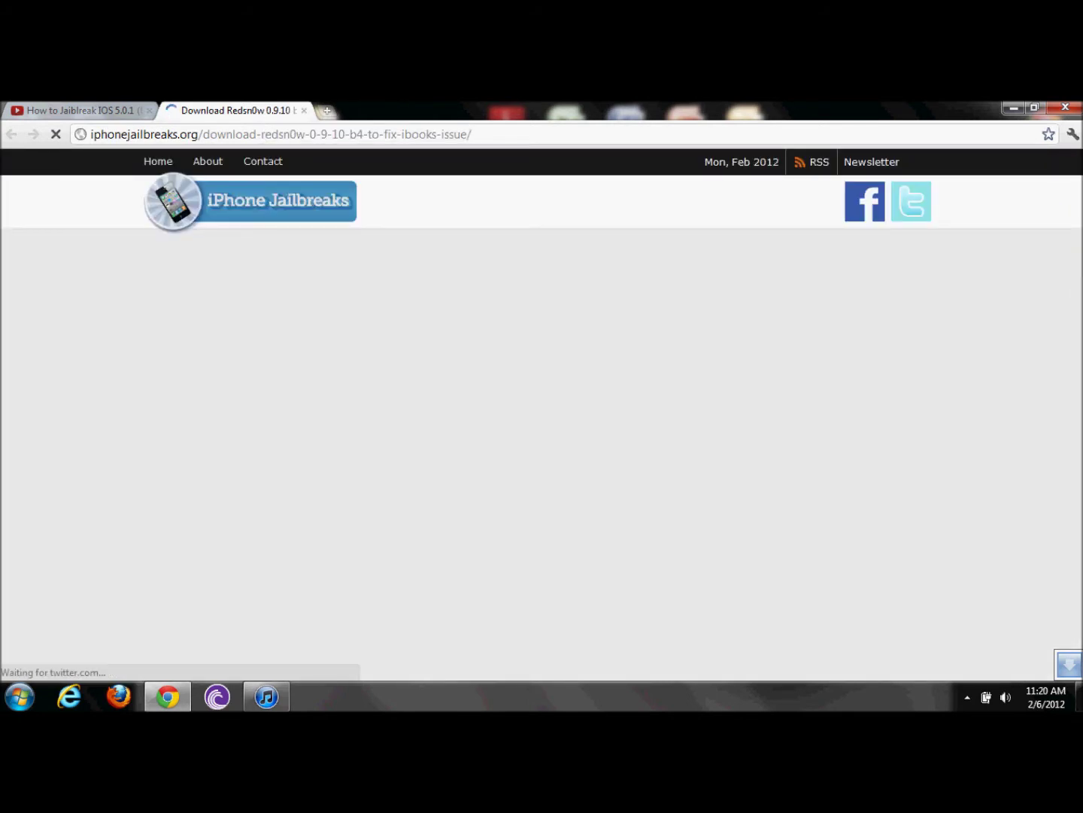
Step: Scroll to the Redsn0w 0.9.10 b4 Mac and Windows links, briefly checking iTunes' update progress
scroll(482, 415, down, 2)
scroll(482, 414, down, 3)
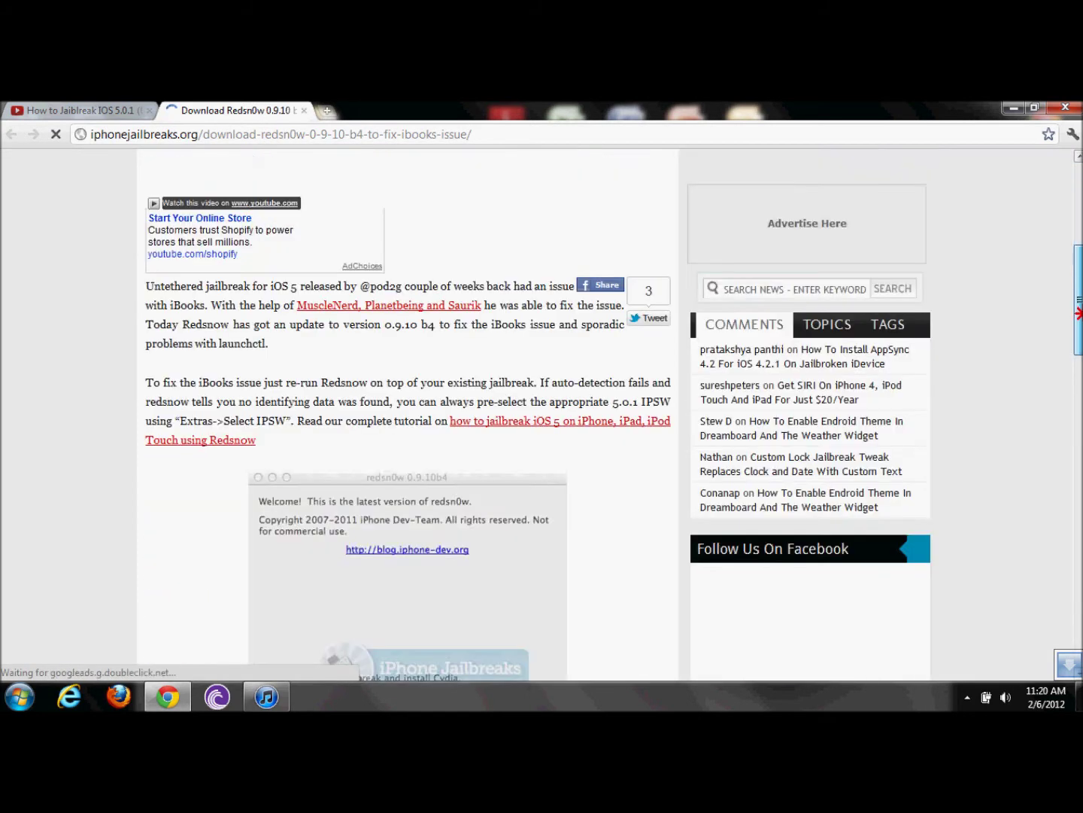
scroll(282, 654, down, 4)
scroll(282, 655, down, 2)
scroll(282, 655, down, 1)
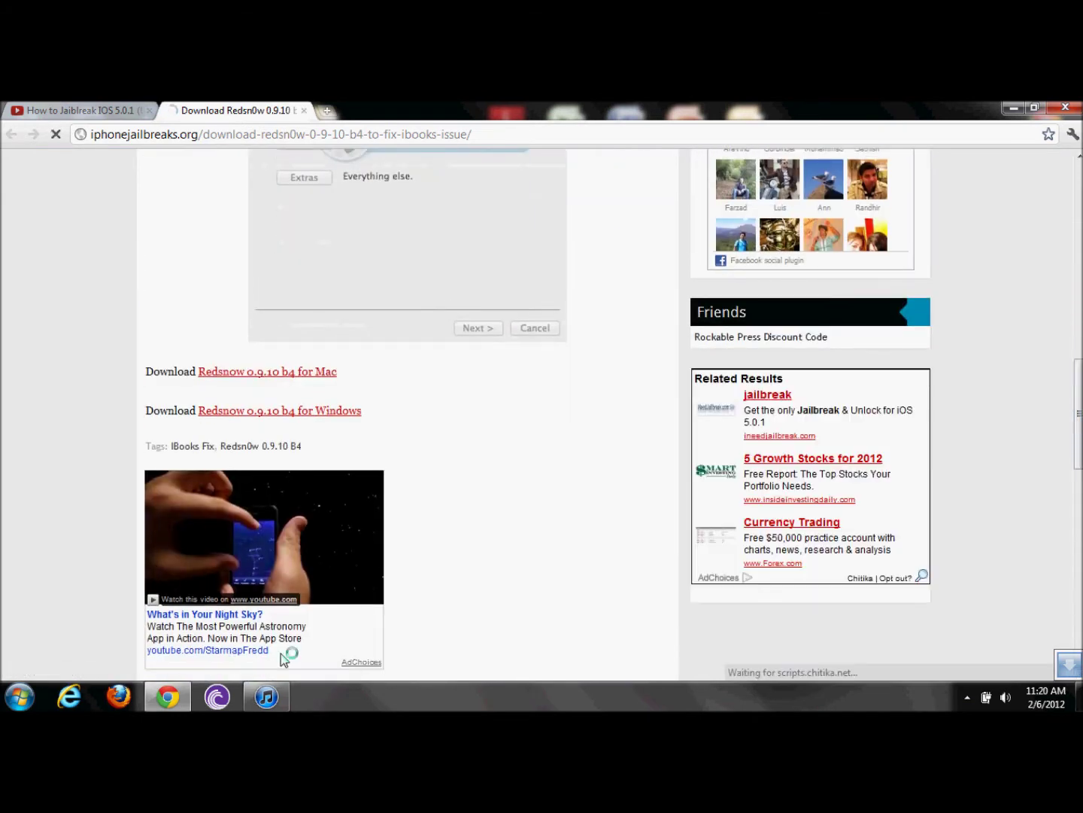
click(280, 700)
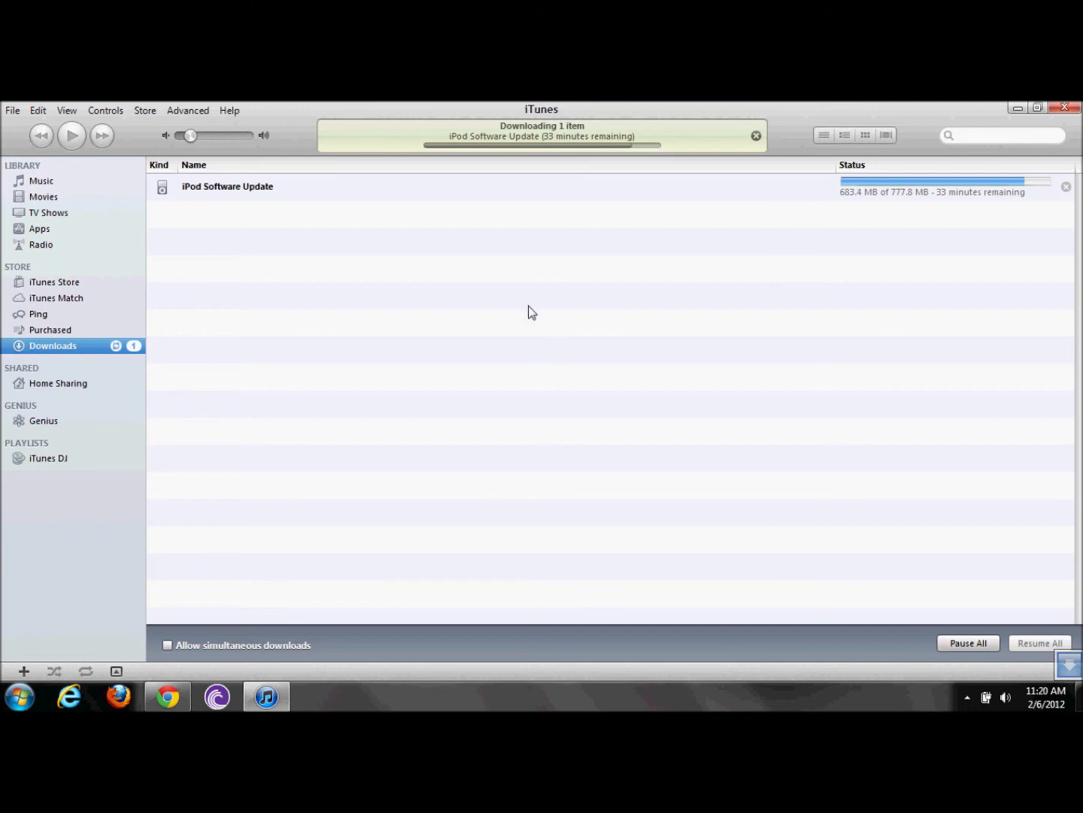
click(283, 704)
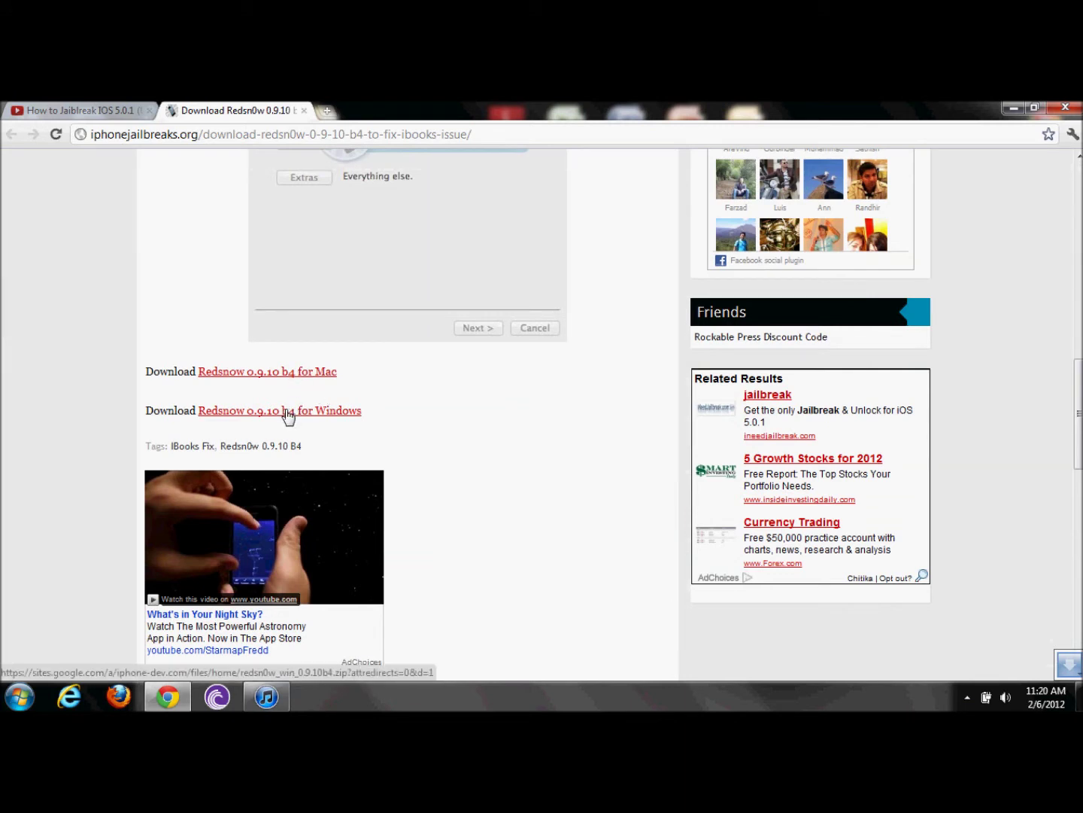
Step: Open the Windows Redsn0w download link and start the screen magnifier
click(288, 413)
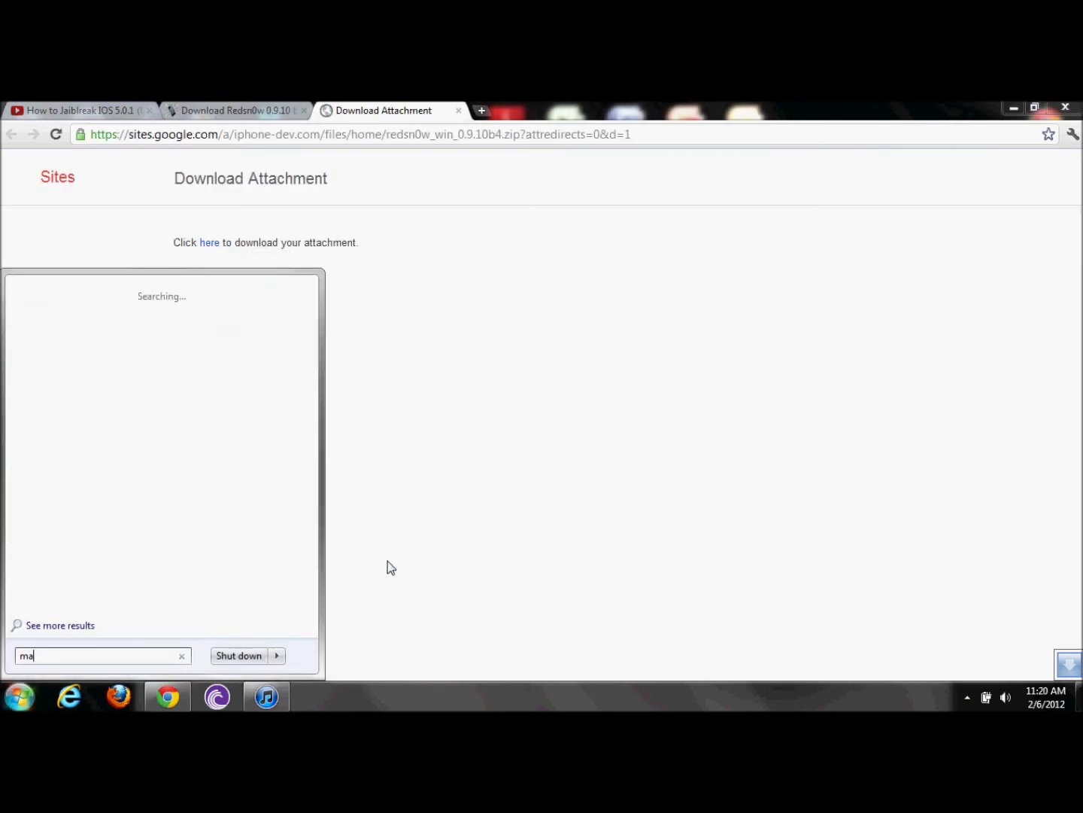
text(gni)
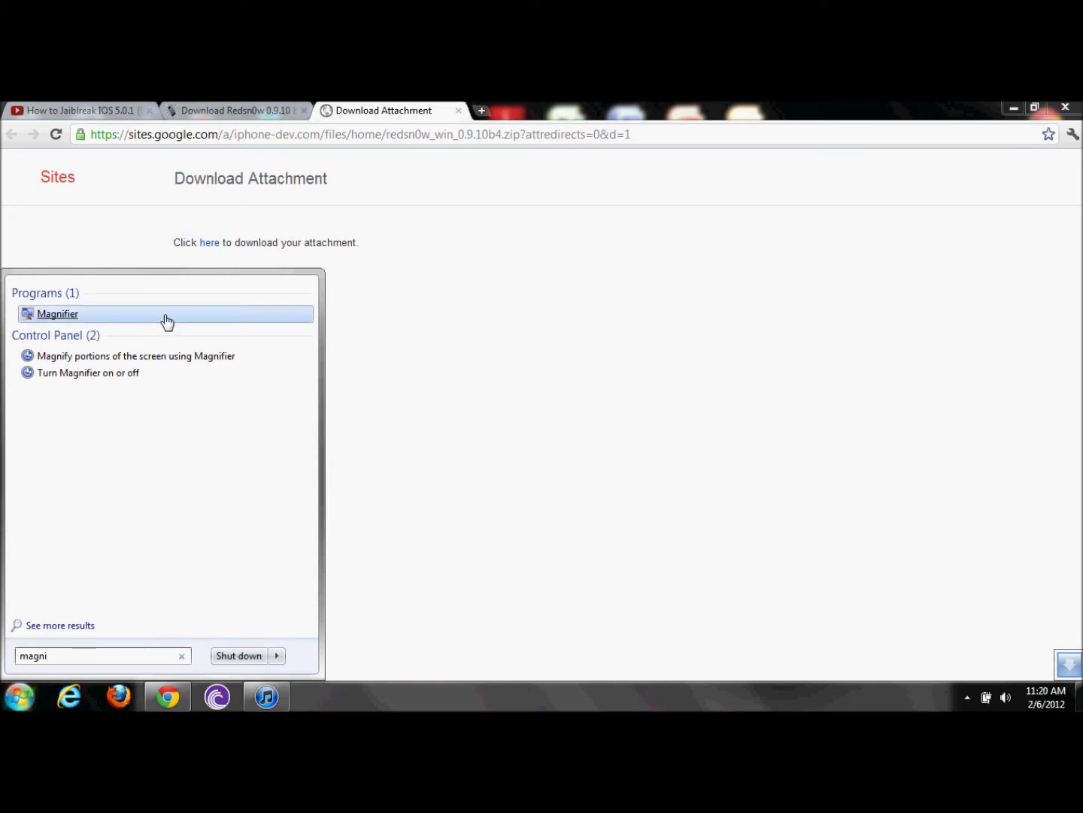
click(164, 319)
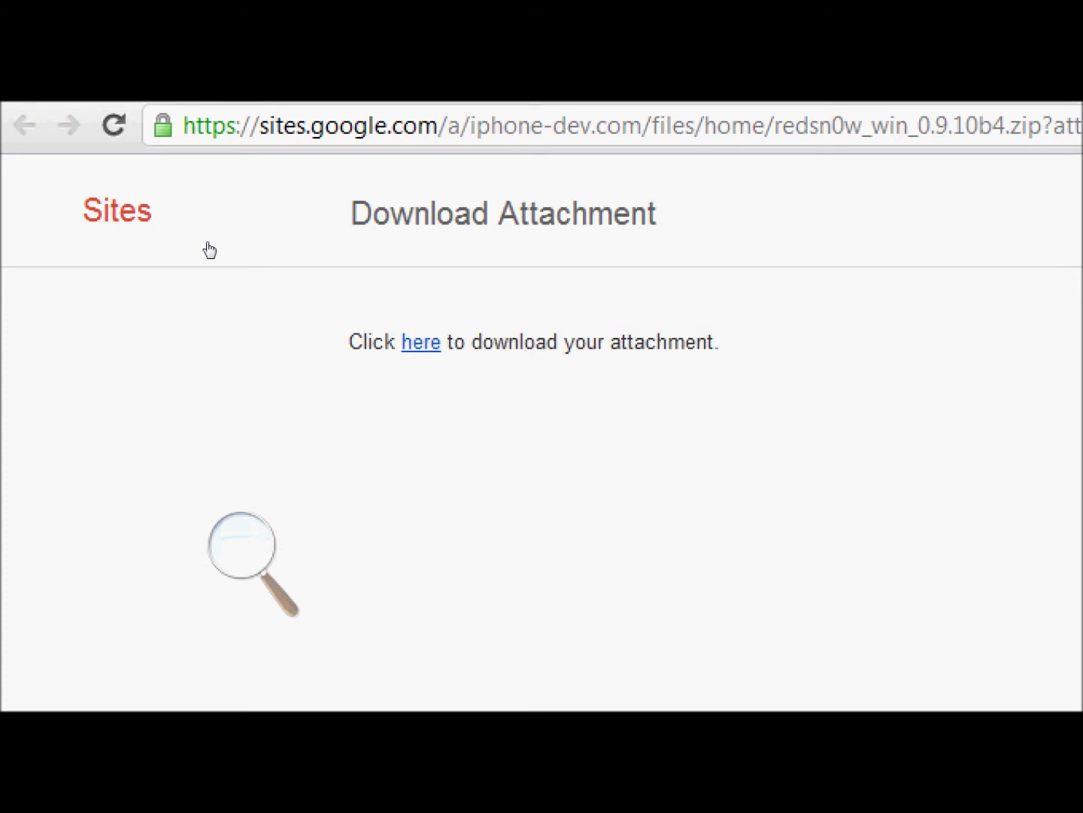
Step: Copy the redsn0w_win_0.9.10b4.zip attachment link address and minimize Chrome to the desktop
right_click(415, 342)
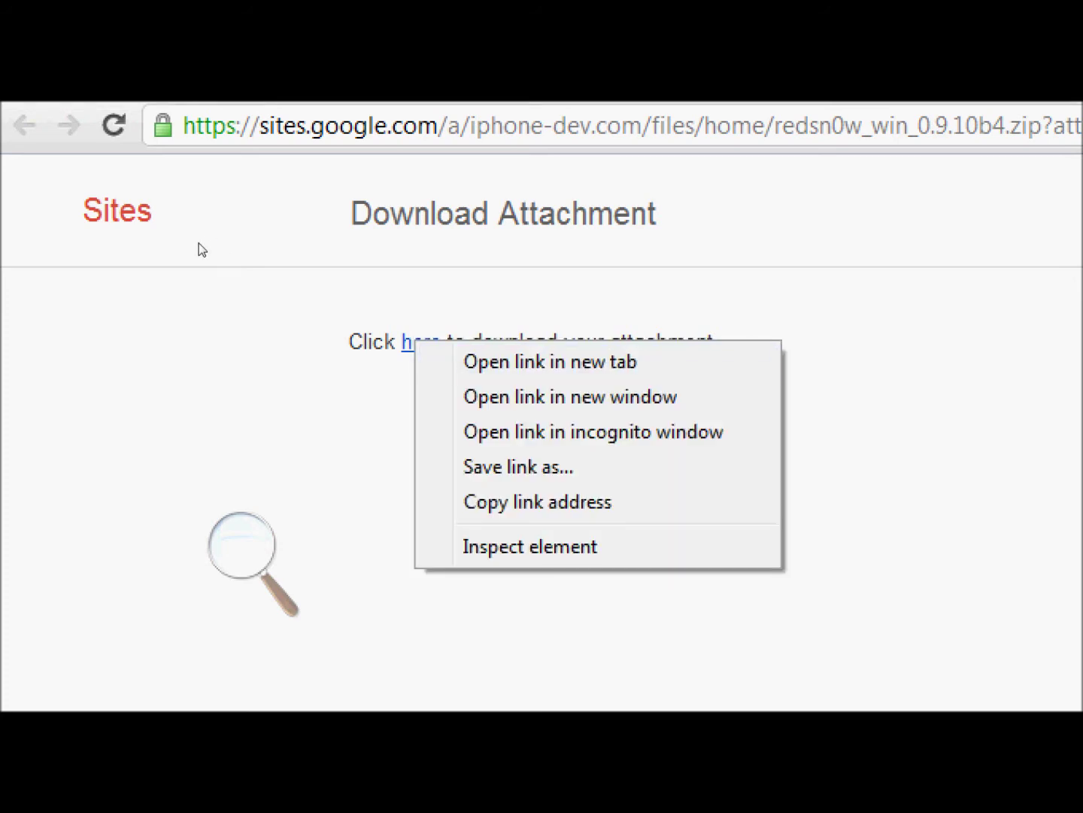
key(Down)
key(Down)
key(Down)
key(Down)
key(Down)
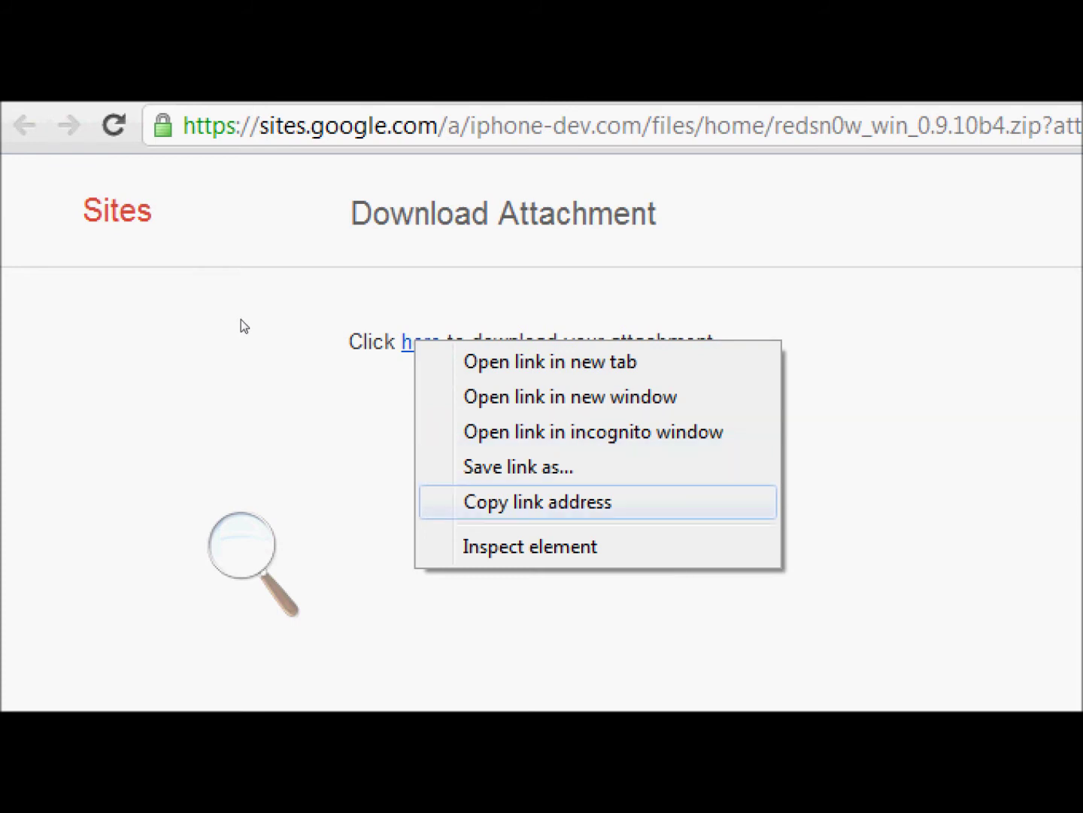
key(Return)
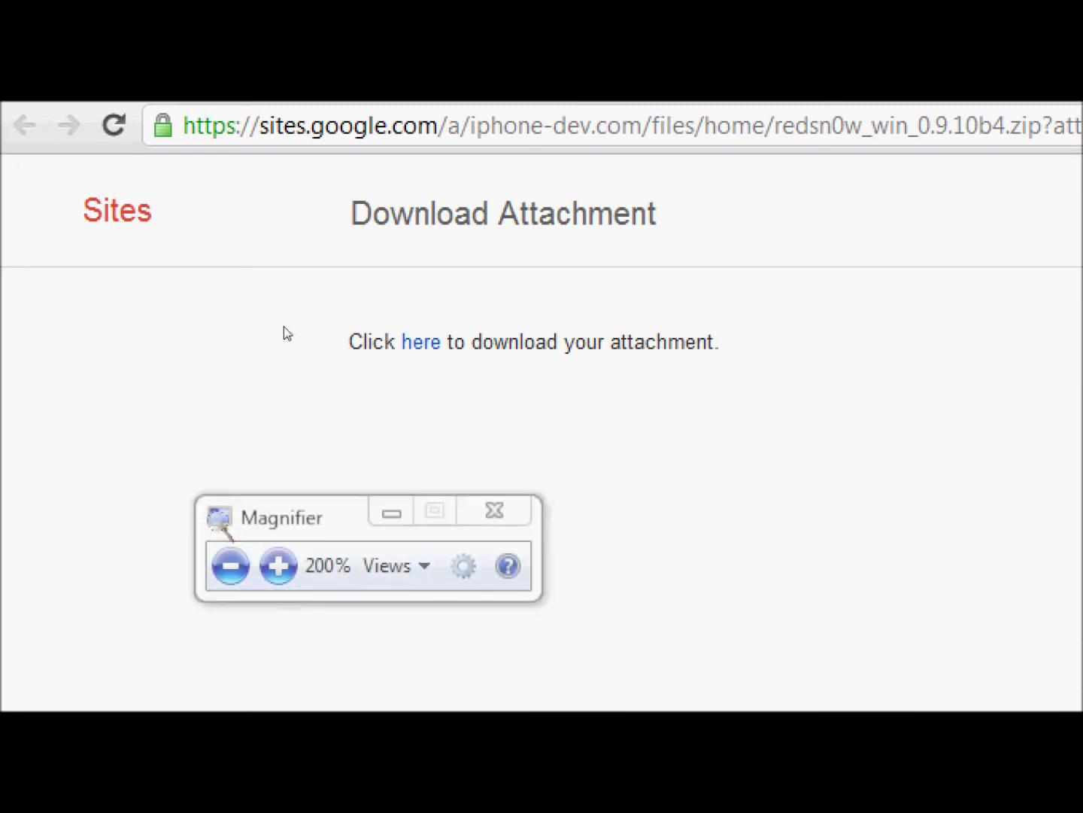
click(491, 512)
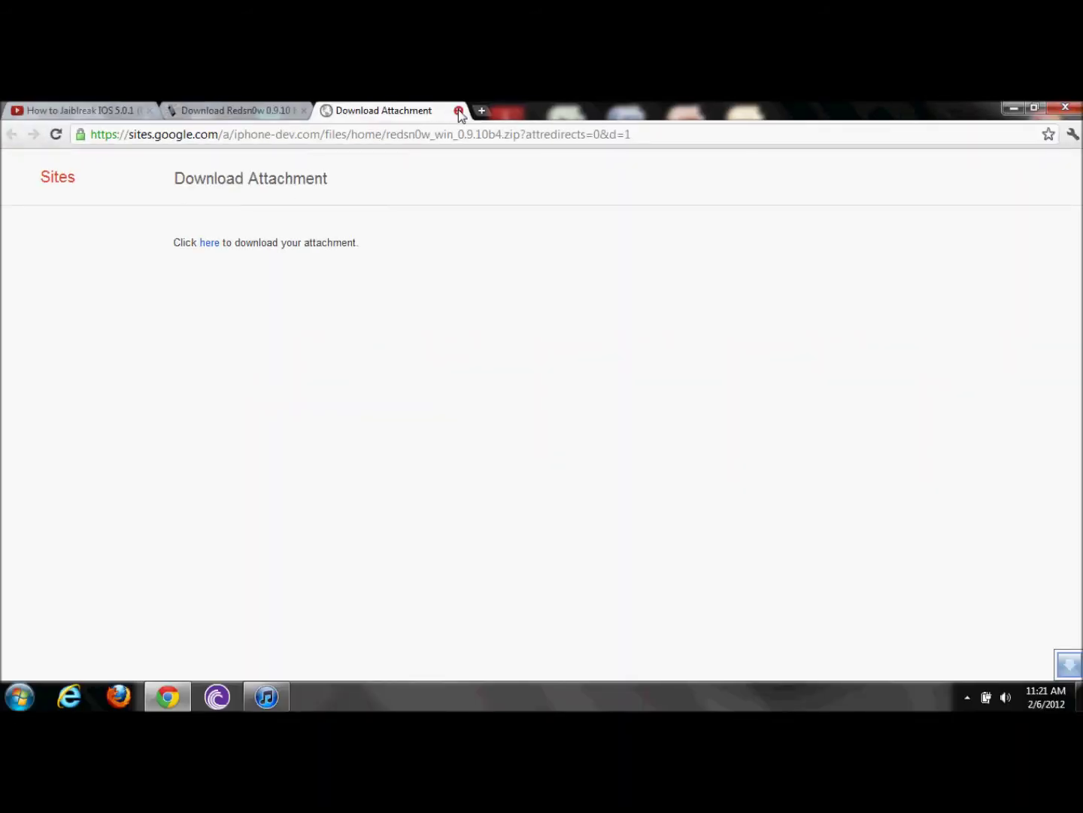
click(185, 690)
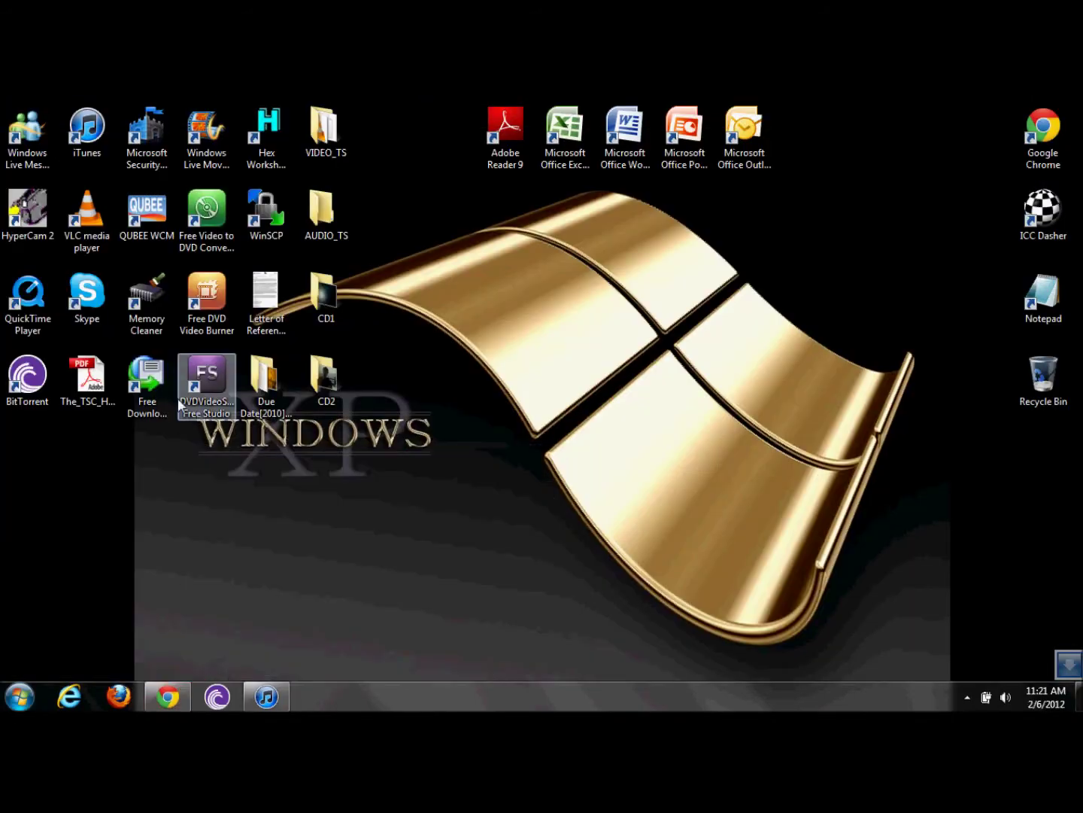
Step: Add the copied redsn0w_win_0.9.10b4.zip URL as a download, hiding its progress window and skipping preview
double_click(146, 376)
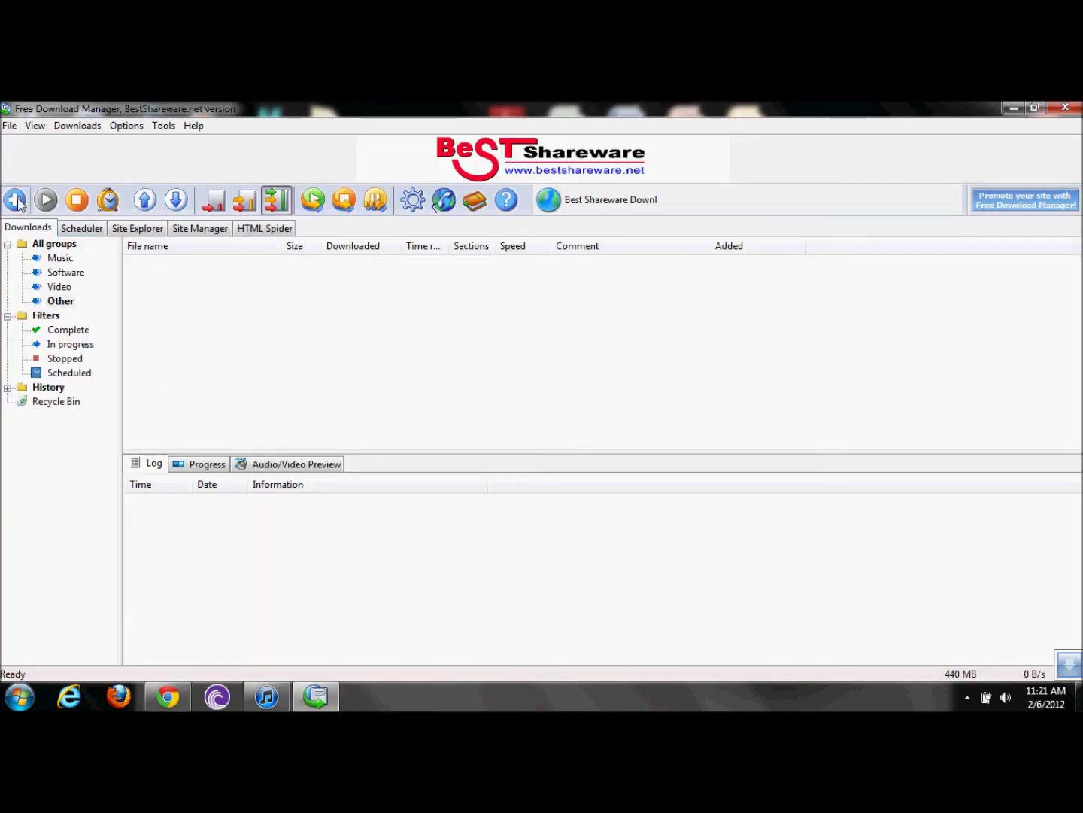
click(17, 201)
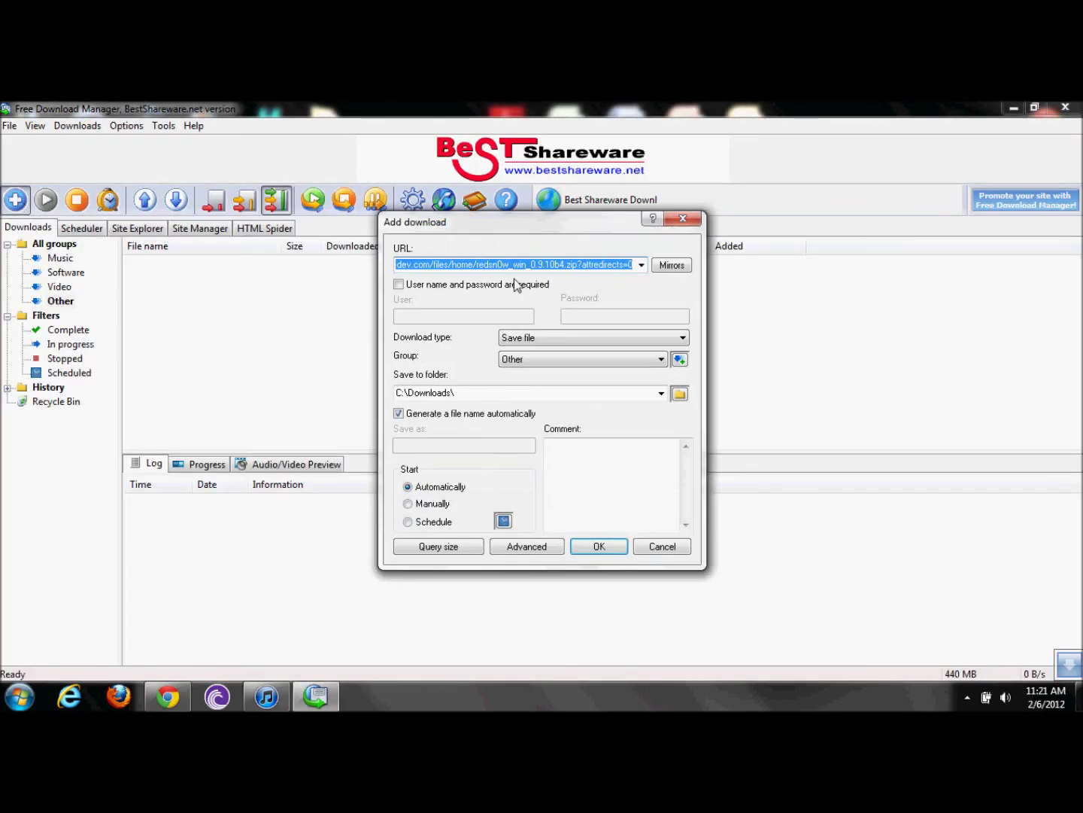
click(534, 280)
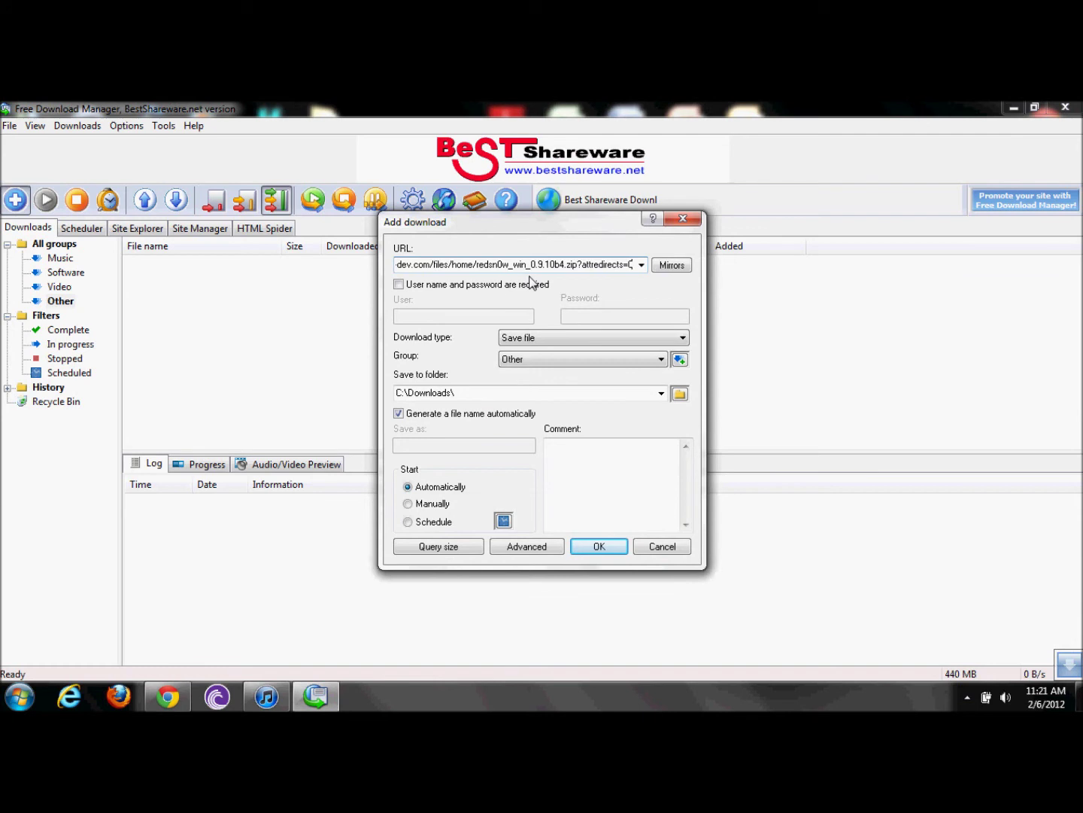
click(606, 546)
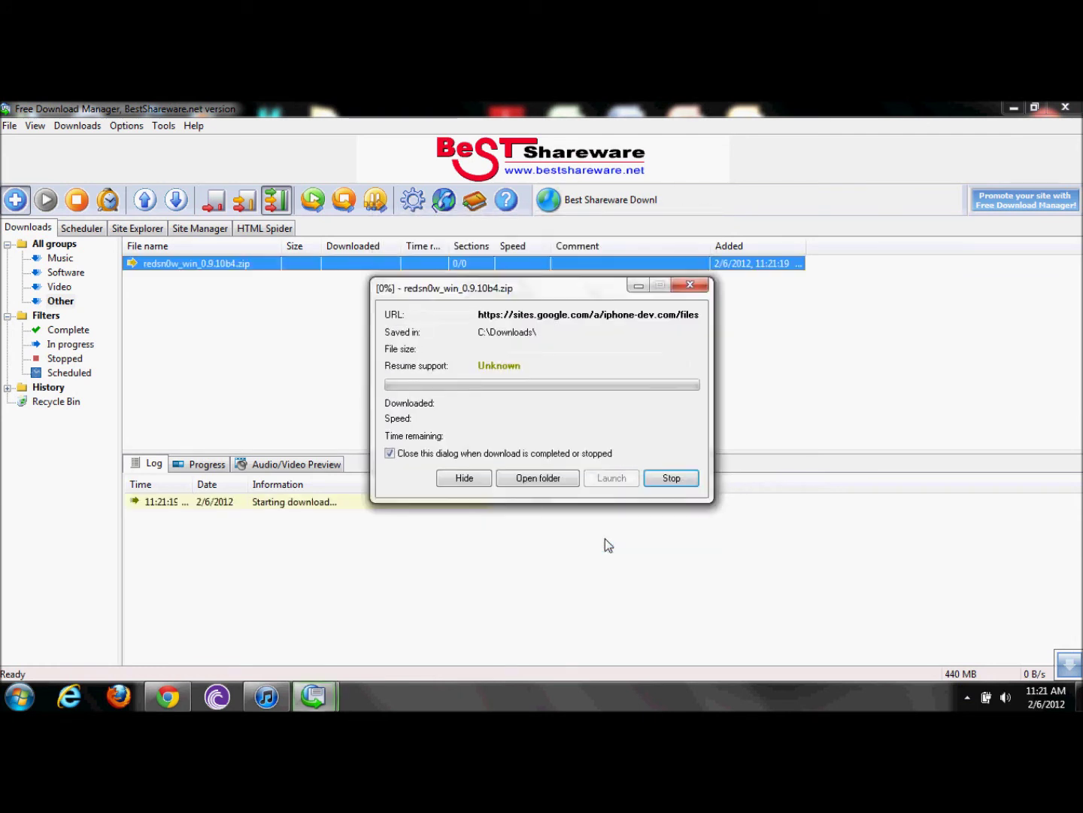
click(479, 476)
click(408, 342)
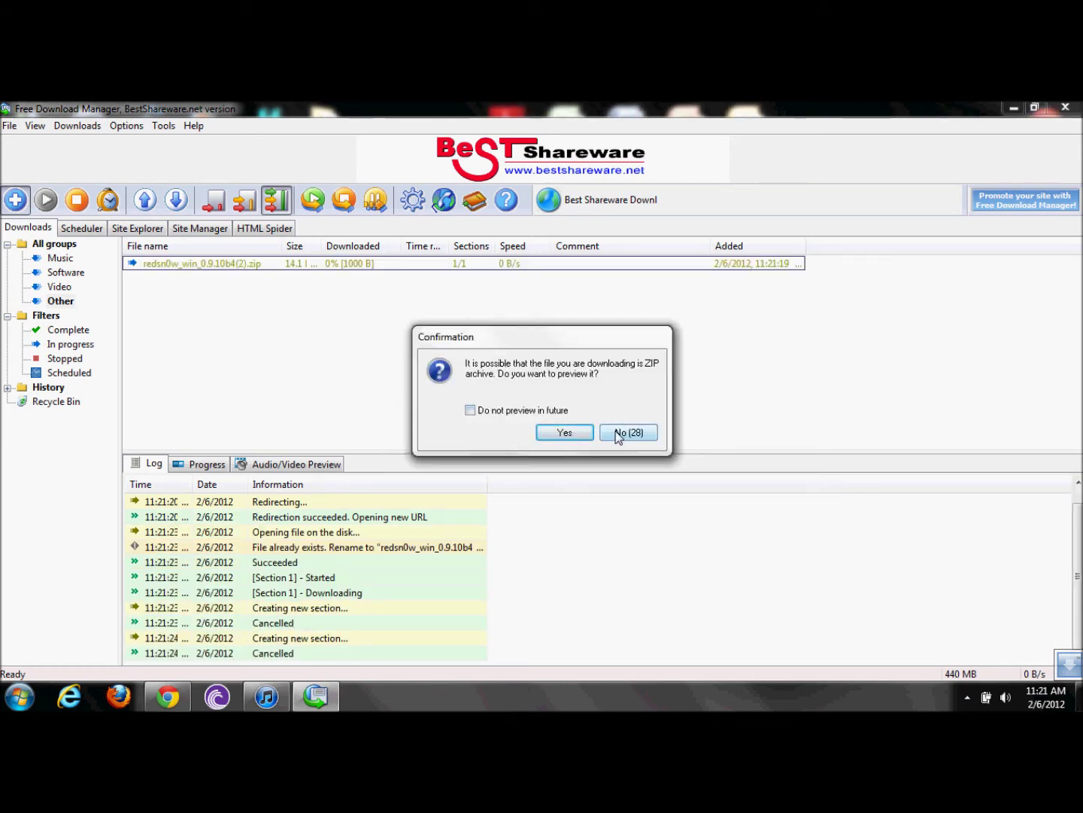
click(619, 435)
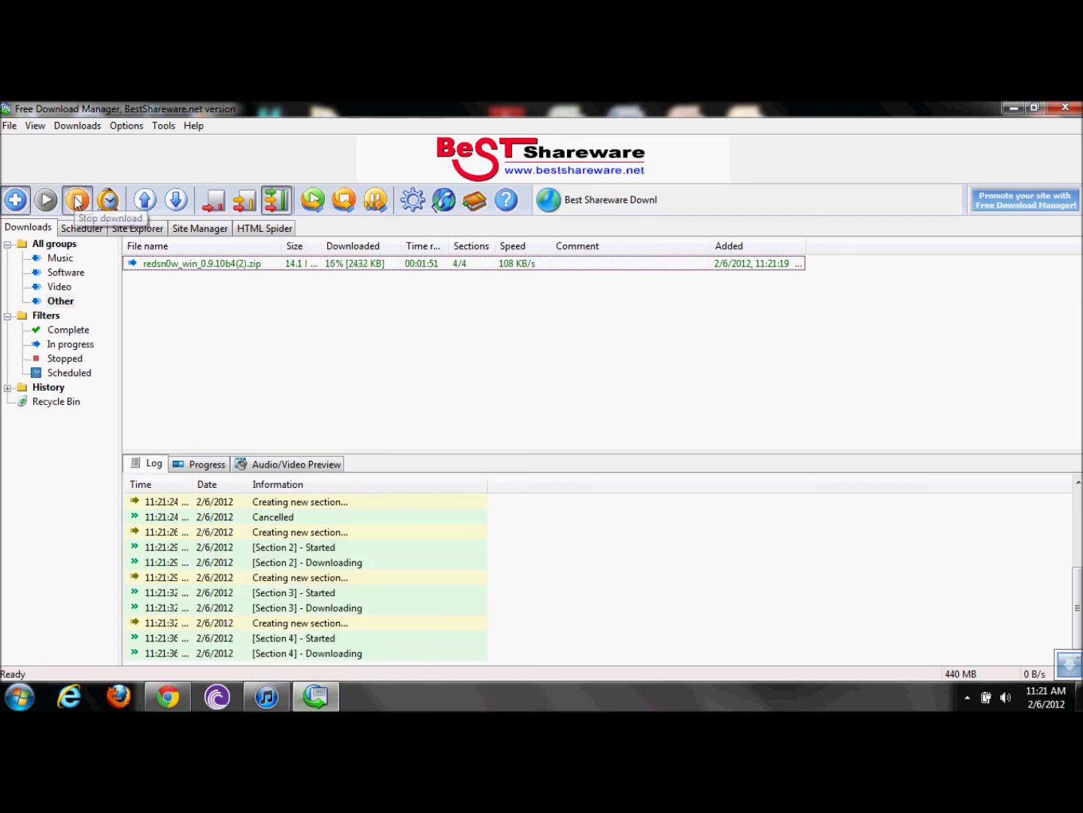
click(77, 201)
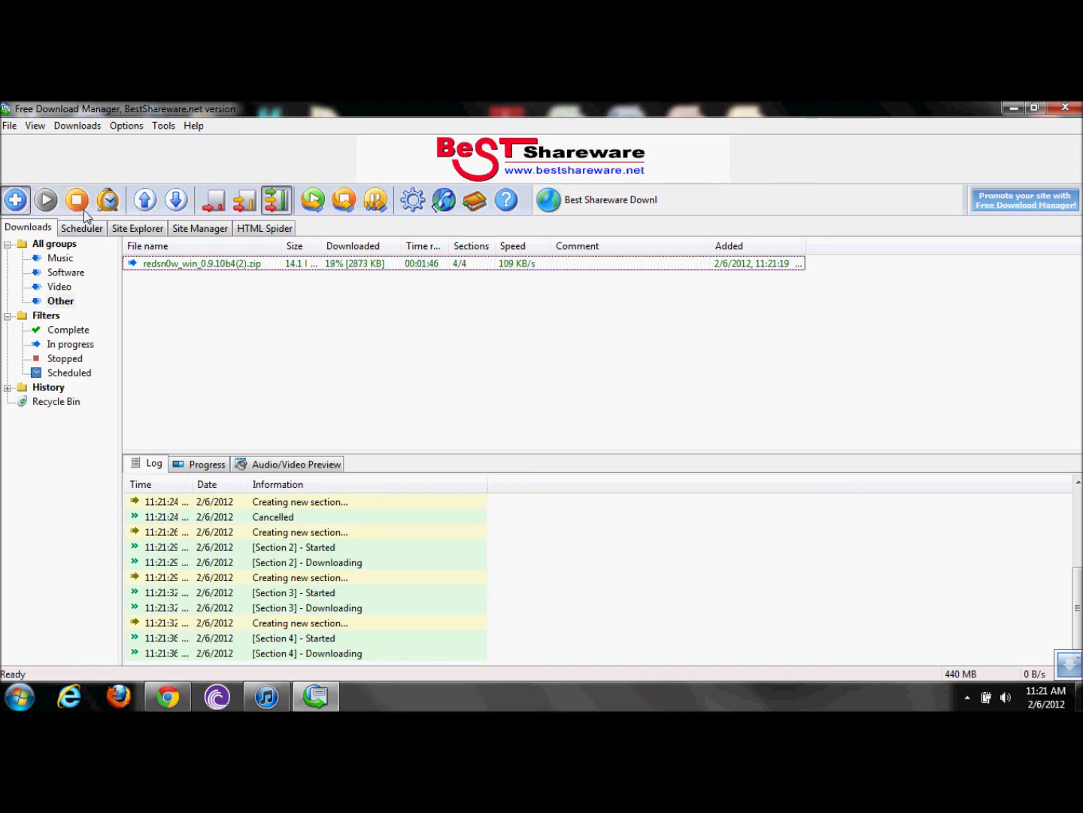
Step: Stop the redsn0w download at 21%
click(174, 265)
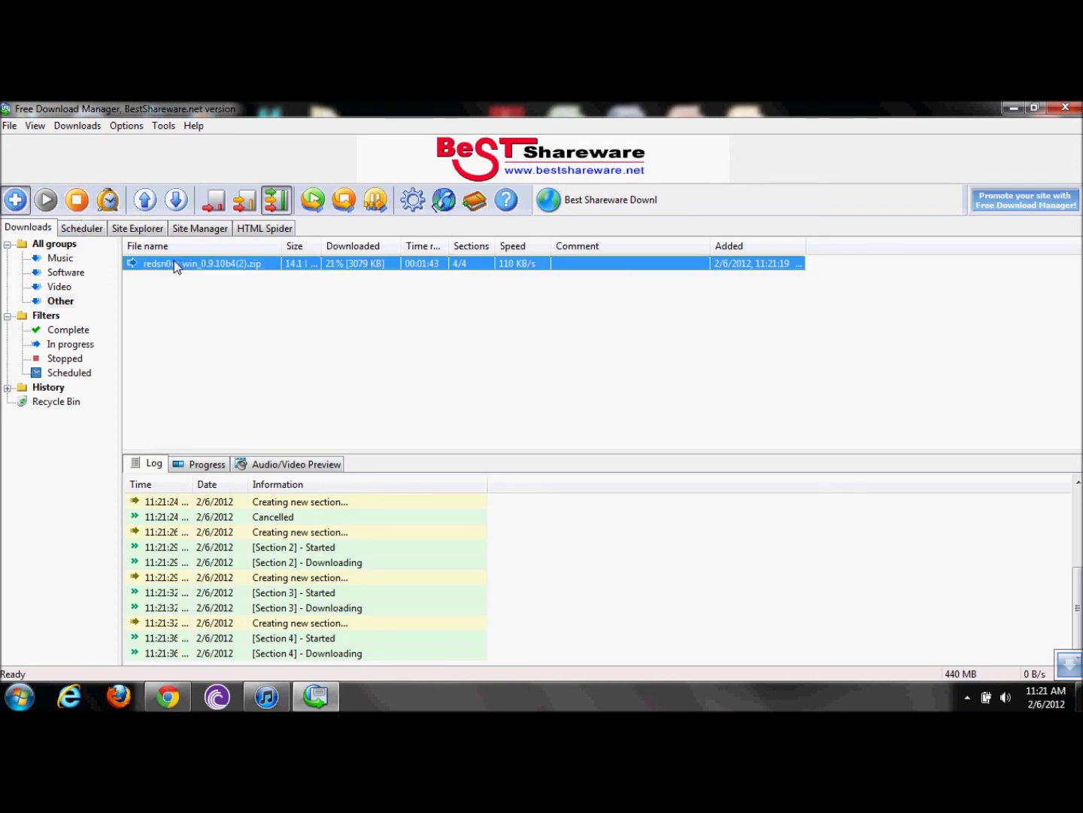
click(81, 204)
click(329, 350)
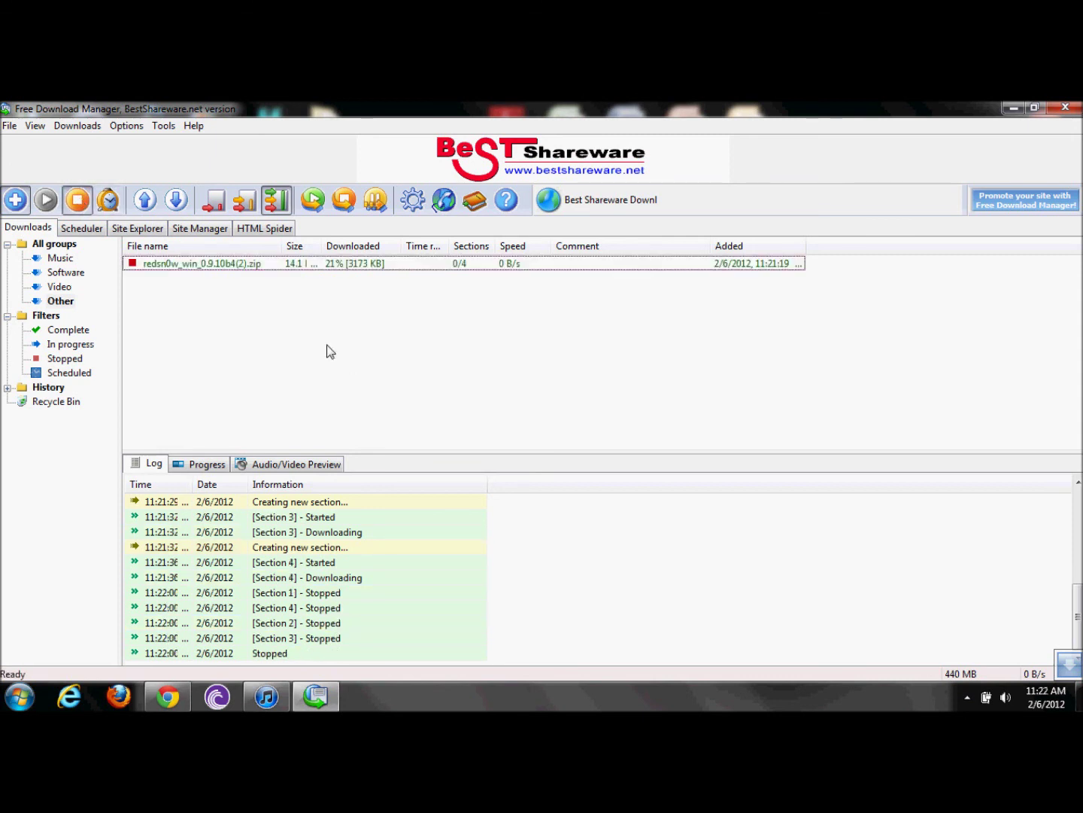
Step: Resume the stopped redsn0w download, hiding its progress window and dismissing the prompt
click(173, 264)
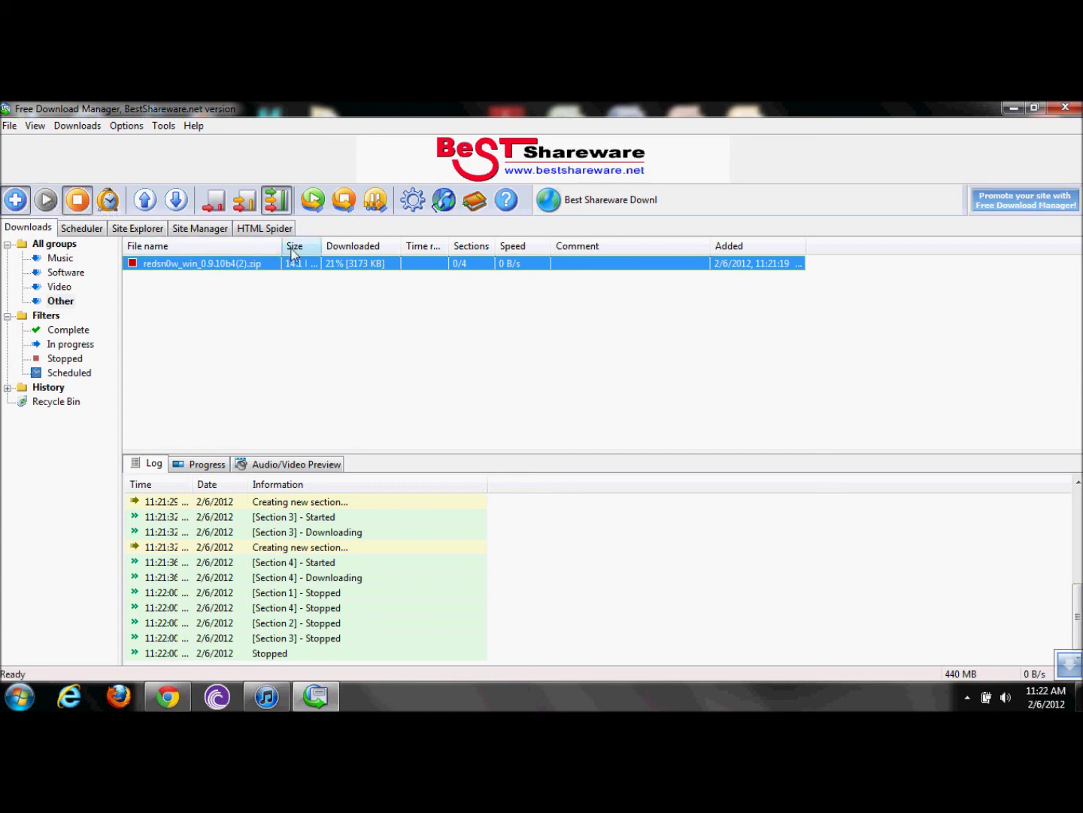
click(315, 202)
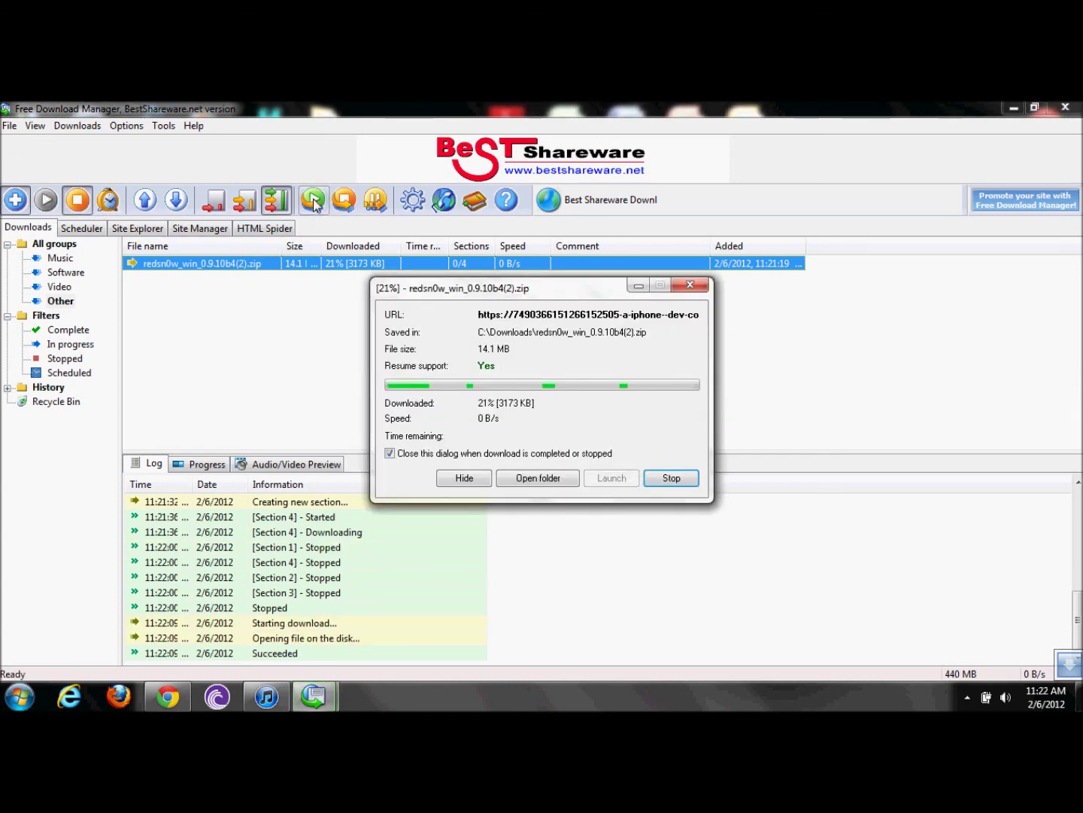
click(465, 479)
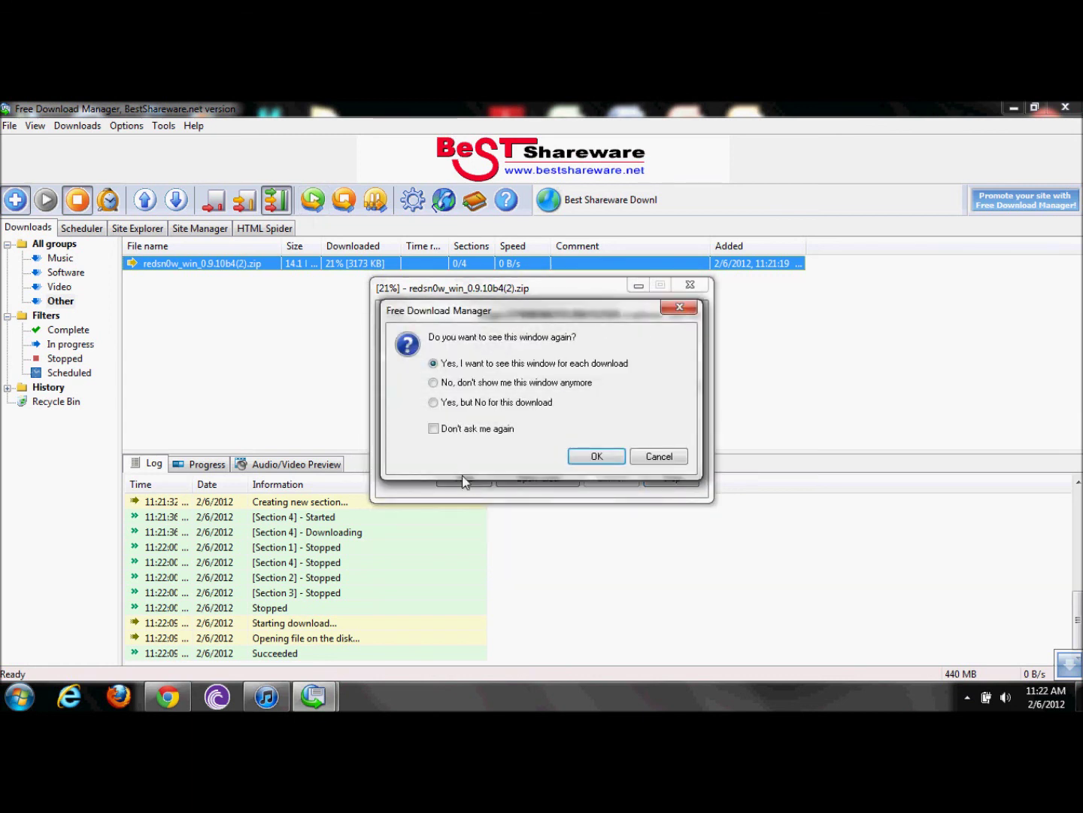
click(595, 457)
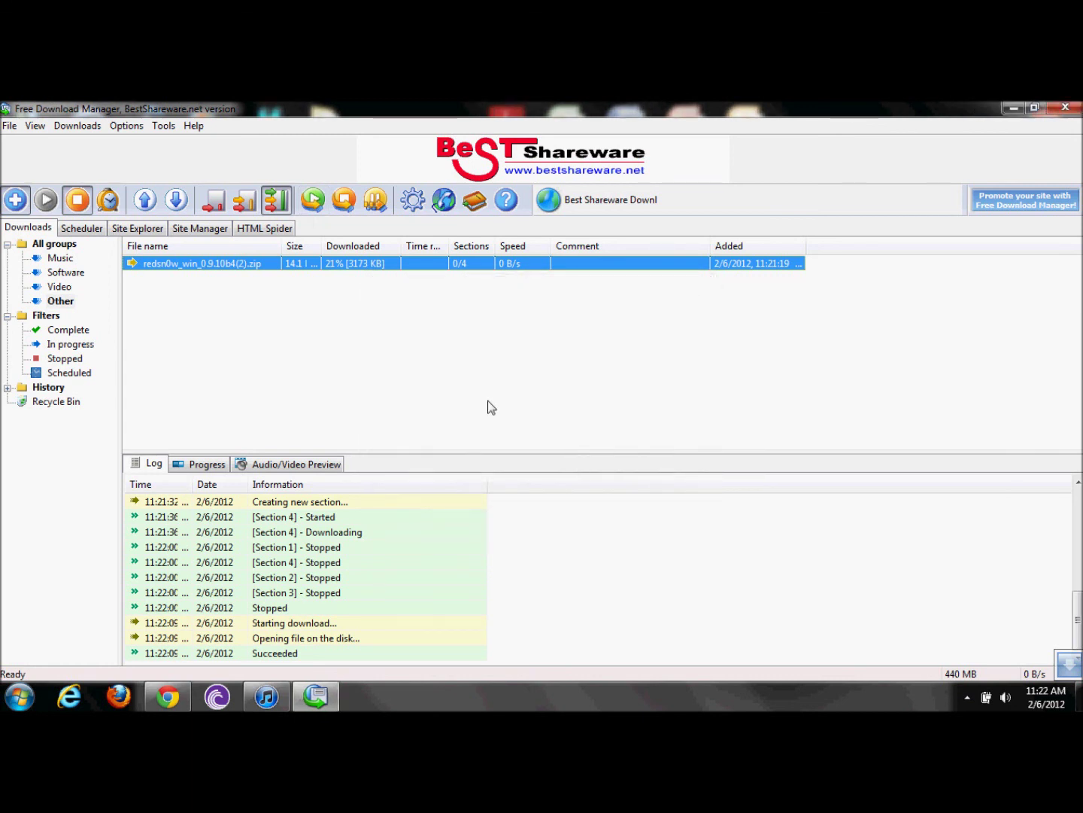
click(341, 325)
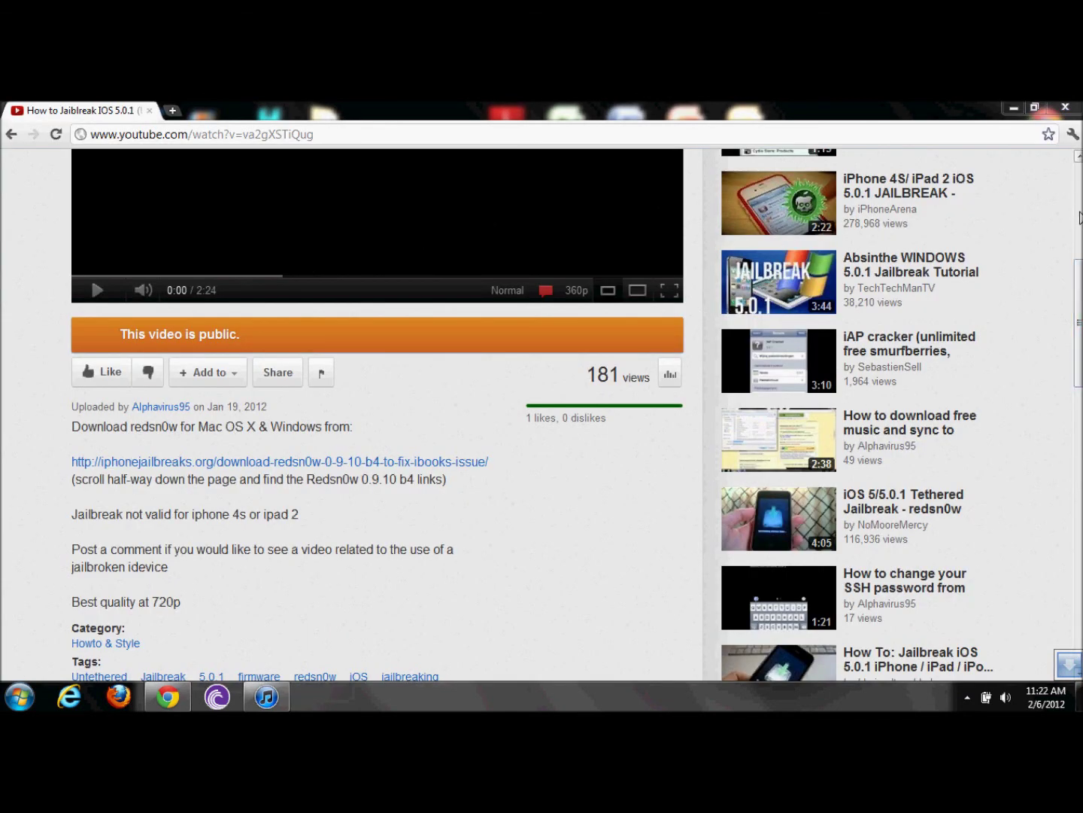
Step: Scroll the iOS 5.0.1 jailbreak video page up to show the player and redsn0w description
scroll(1078, 257, up, 1)
mouse_move(1078, 256)
mouse_down()
mouse_move(1078, 215)
mouse_move(1078, 297)
mouse_up()
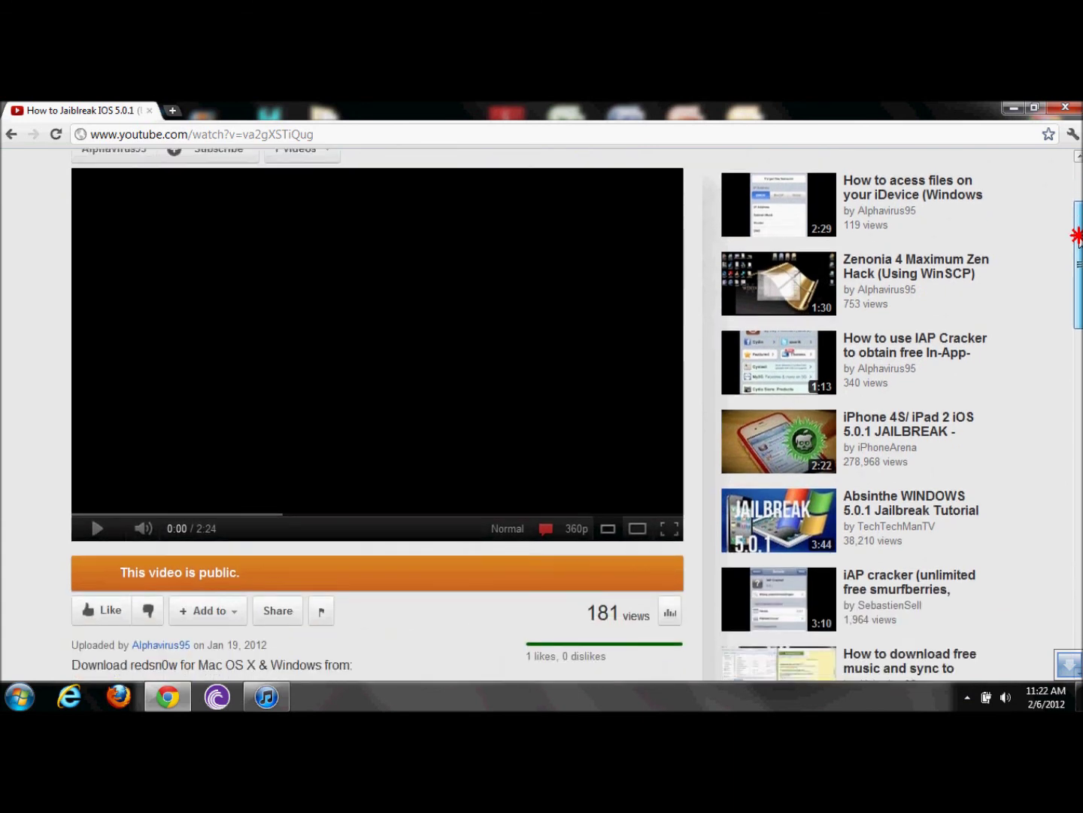